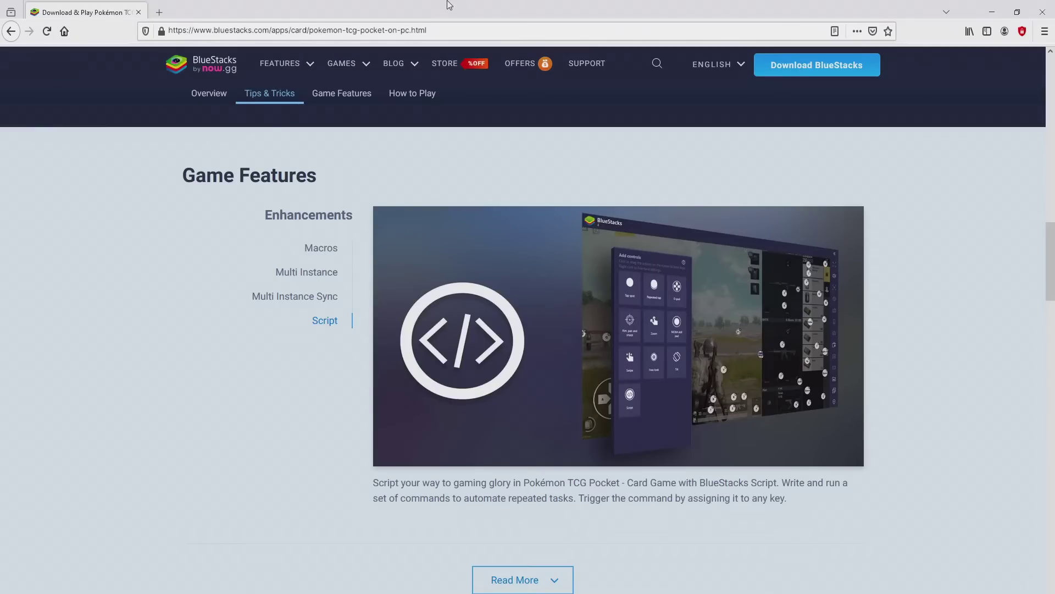
Return to the top of the BlueStacks Pokémon TCG Pocket page to reach Download BlueStacks.
key(Home)
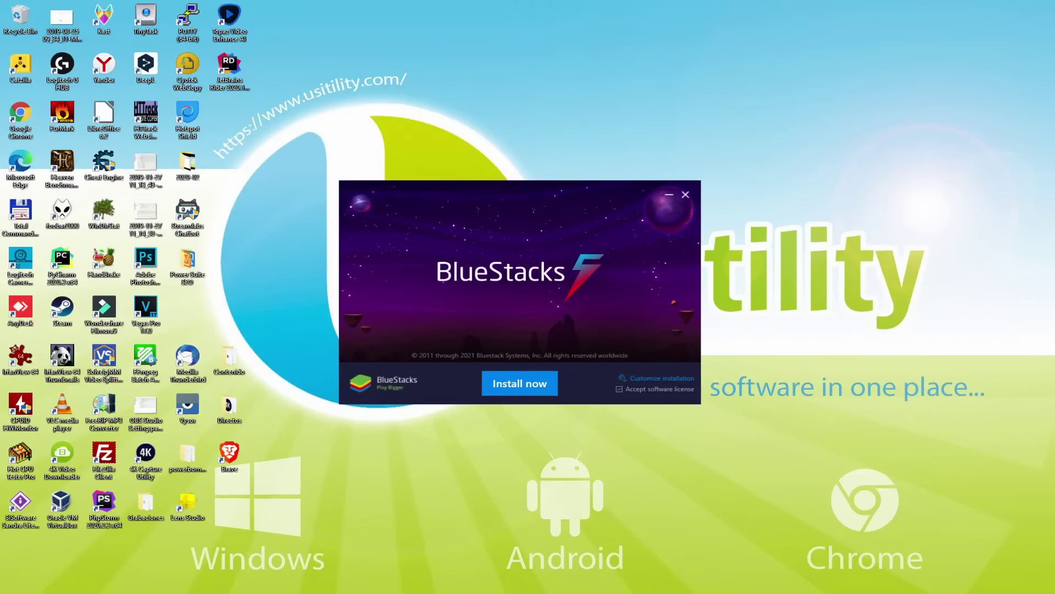
click(640, 379)
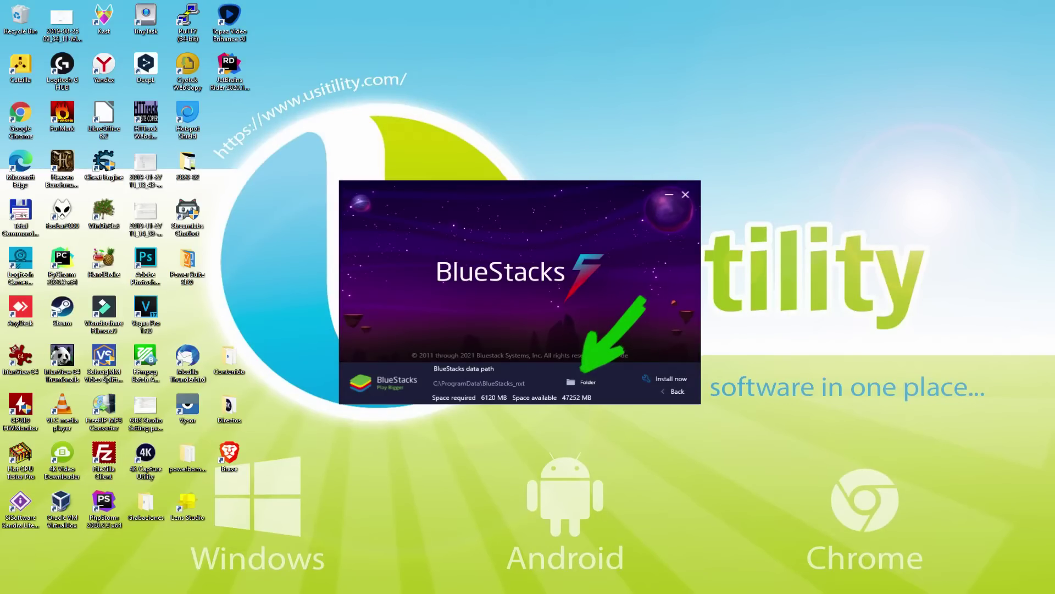
click(666, 391)
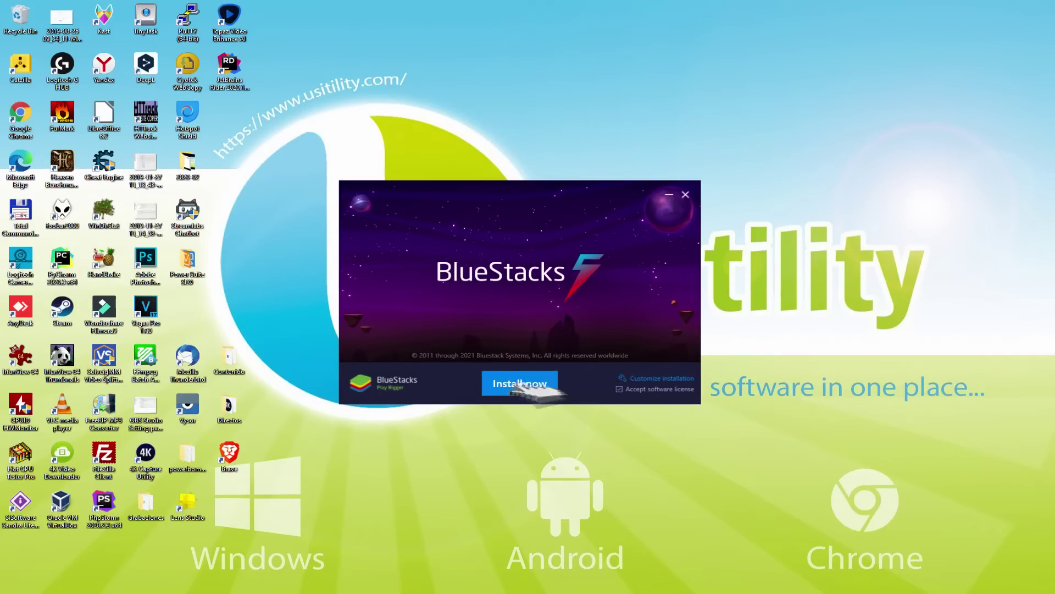
Start the BlueStacks installation with Install now and let it launch.
click(519, 383)
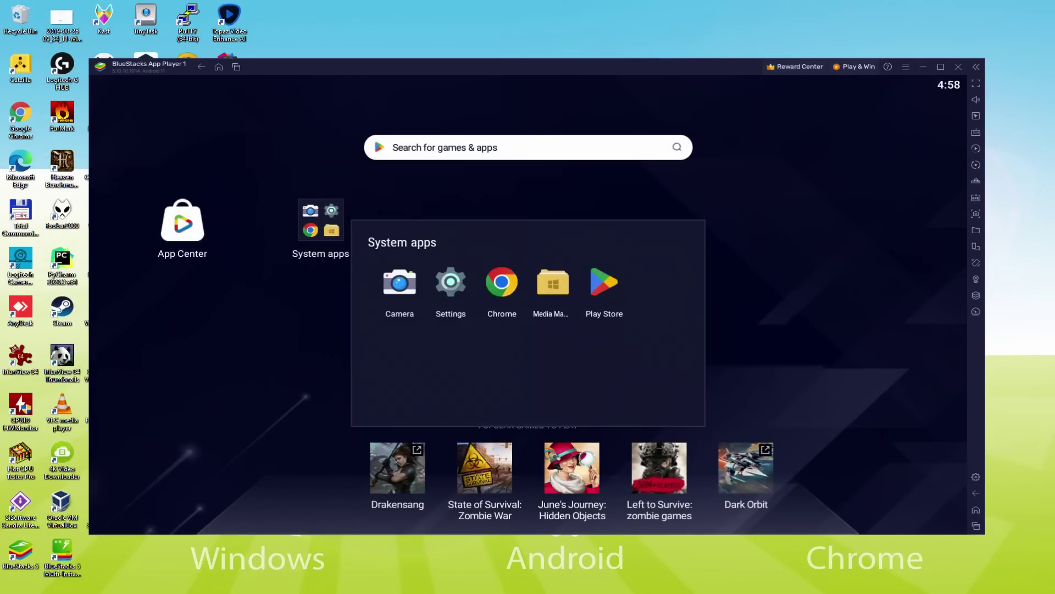
Sign in to the Play Store, agree to the terms and switch off Google Drive backup.
click(604, 283)
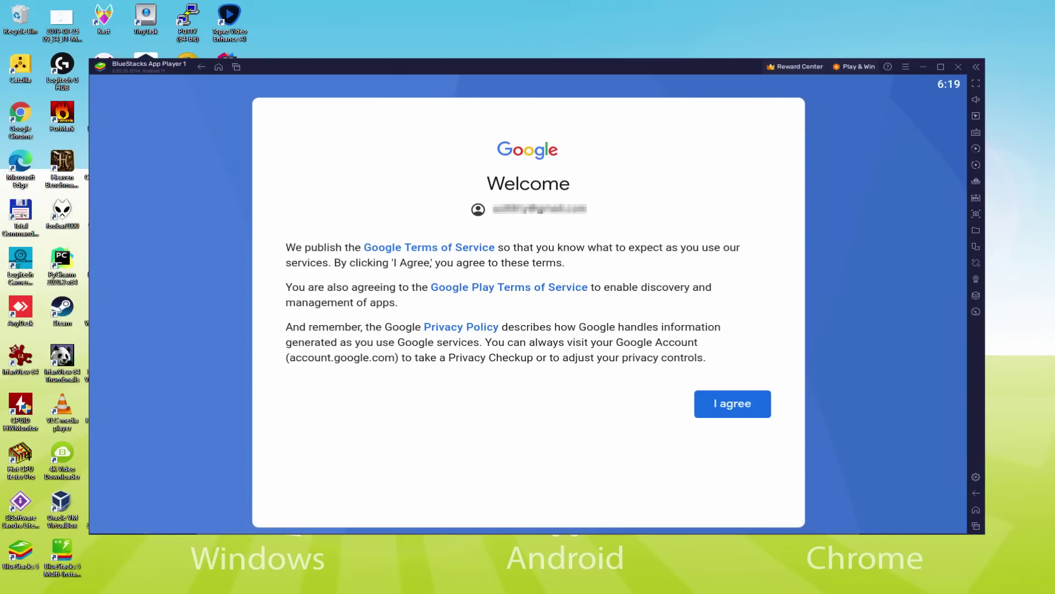
click(731, 406)
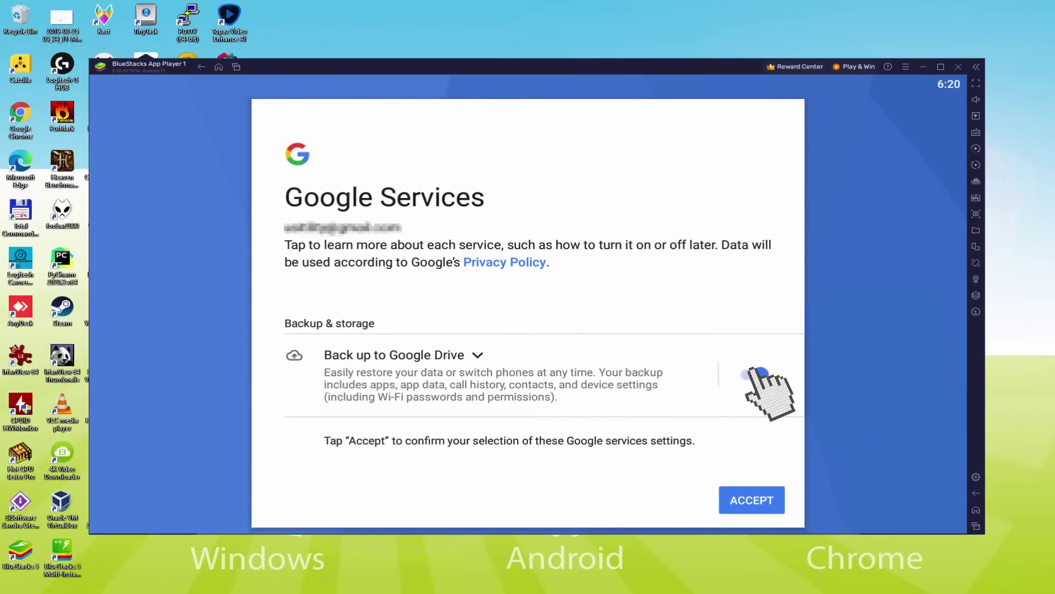
click(756, 373)
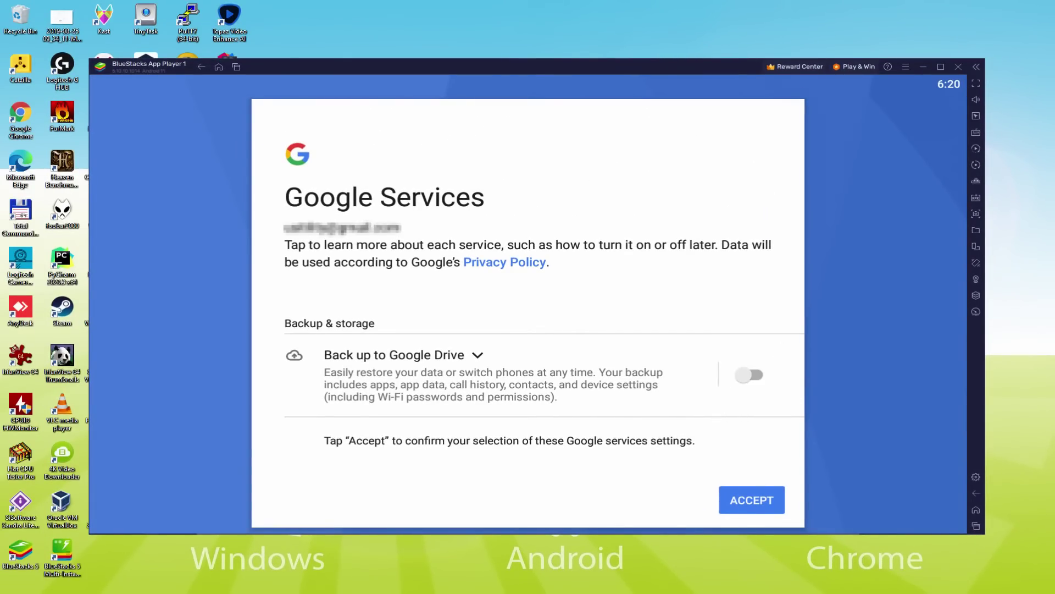
click(750, 500)
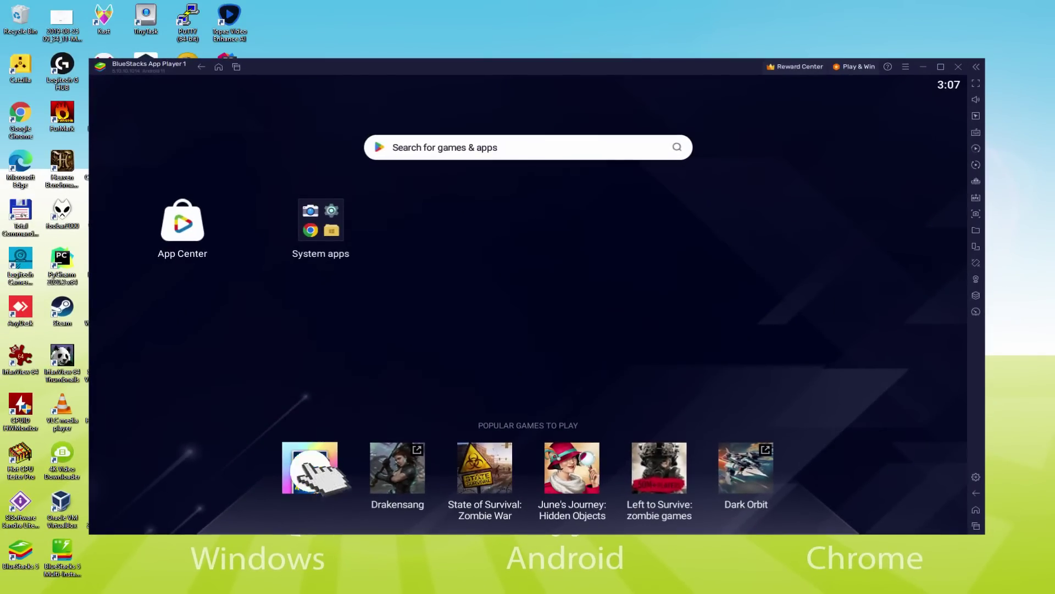
Install Pokémon TCG Pocket from its Google Play store page.
click(306, 470)
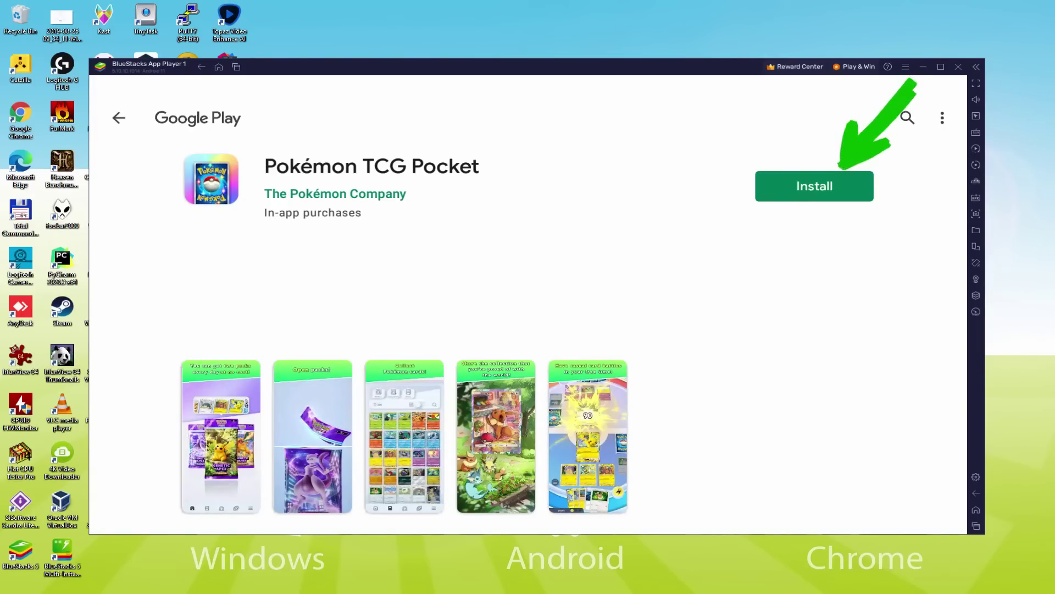
click(792, 186)
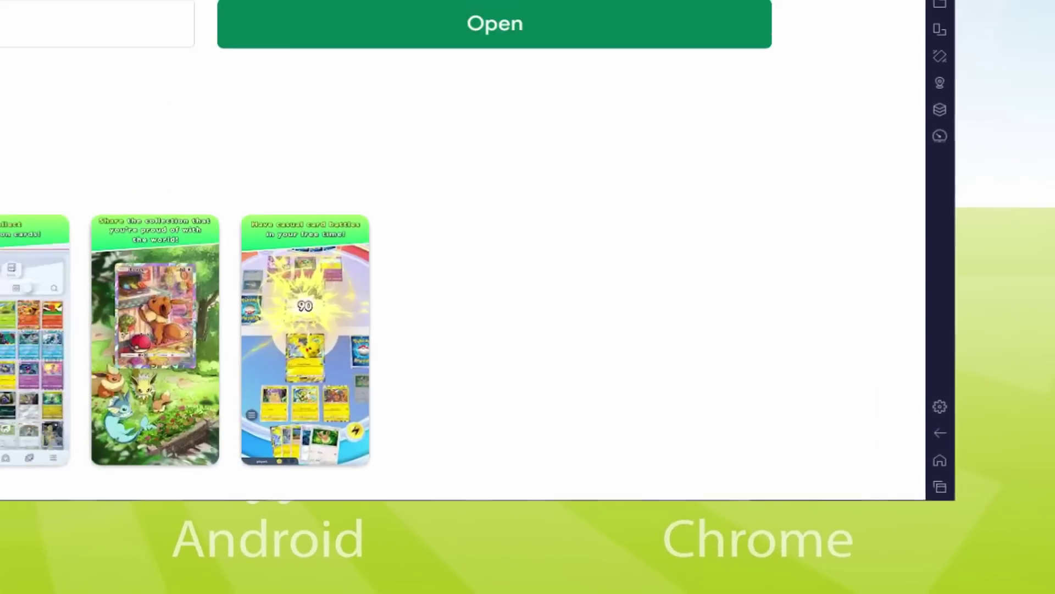
Launch Pokémon TCG Pocket, pass the welcome card and bring up the player icon choices.
click(976, 509)
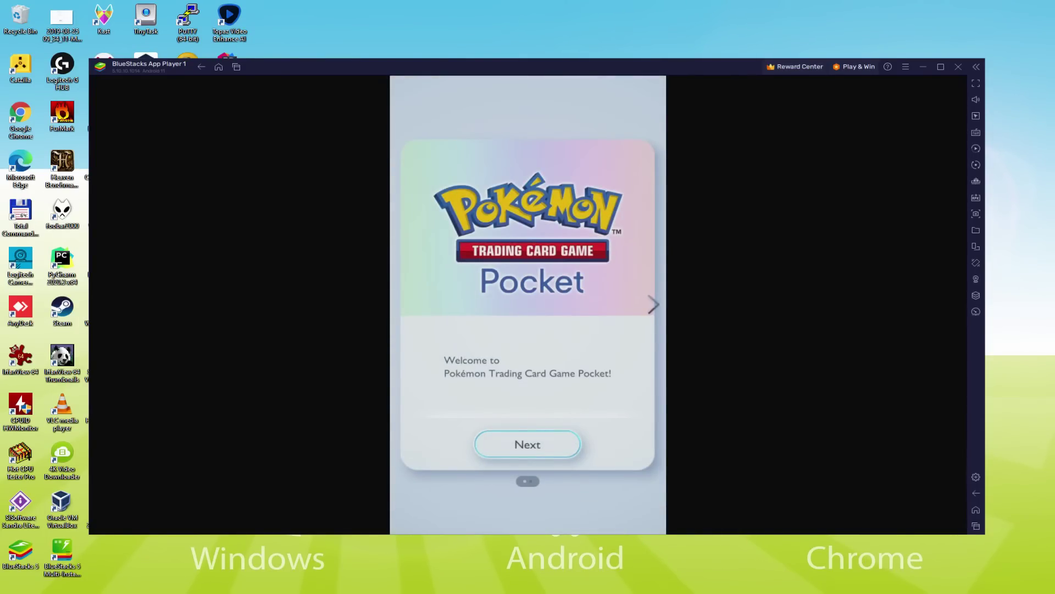
click(528, 445)
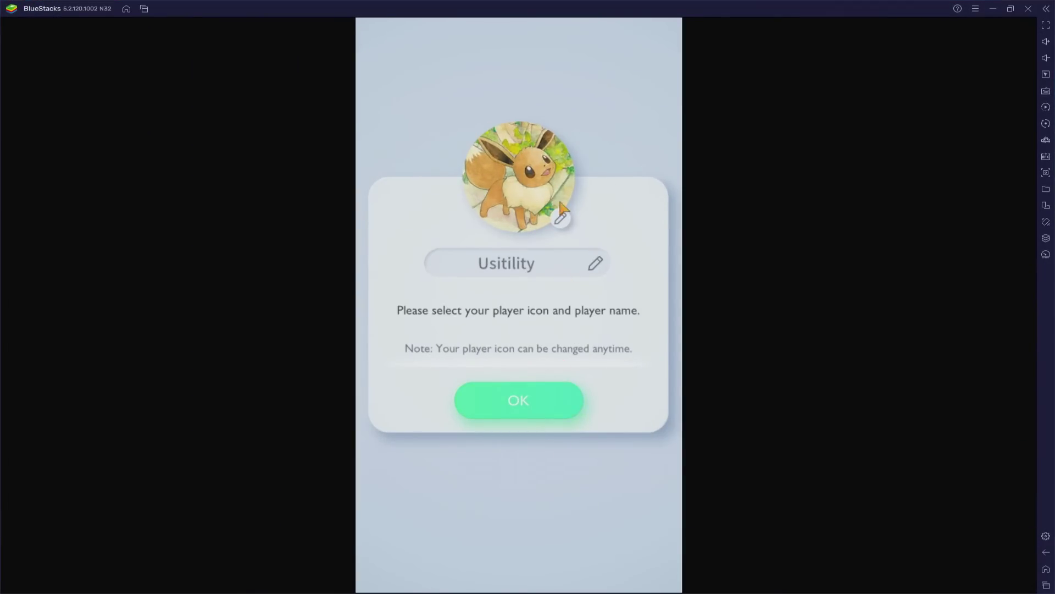
click(563, 215)
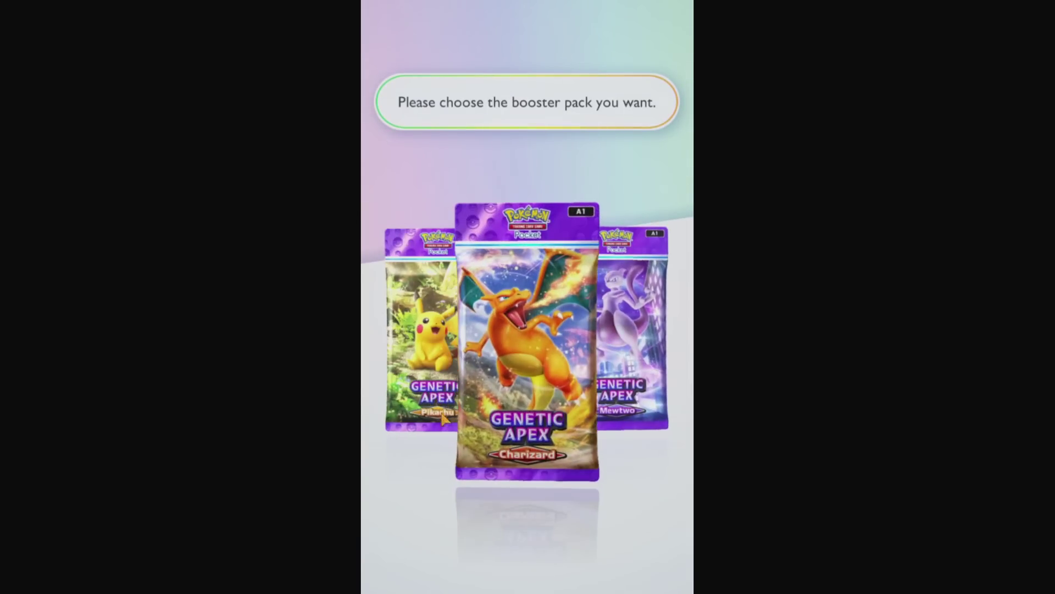
Choose and tear open the Charizard pack, then flip through Charmander, Staryu and Meowth.
click(561, 466)
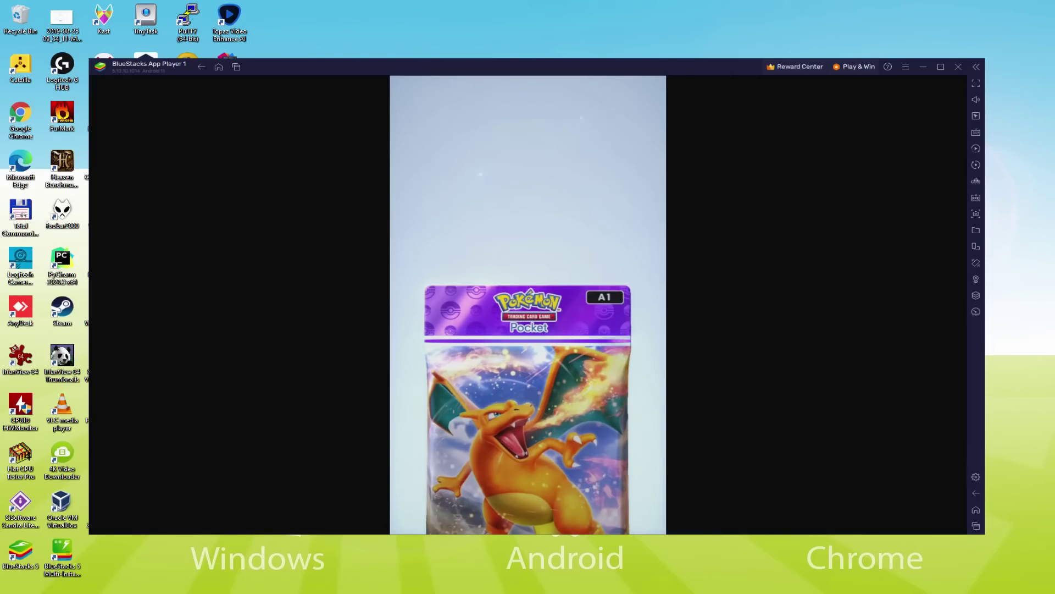
drag(430, 342, 627, 341)
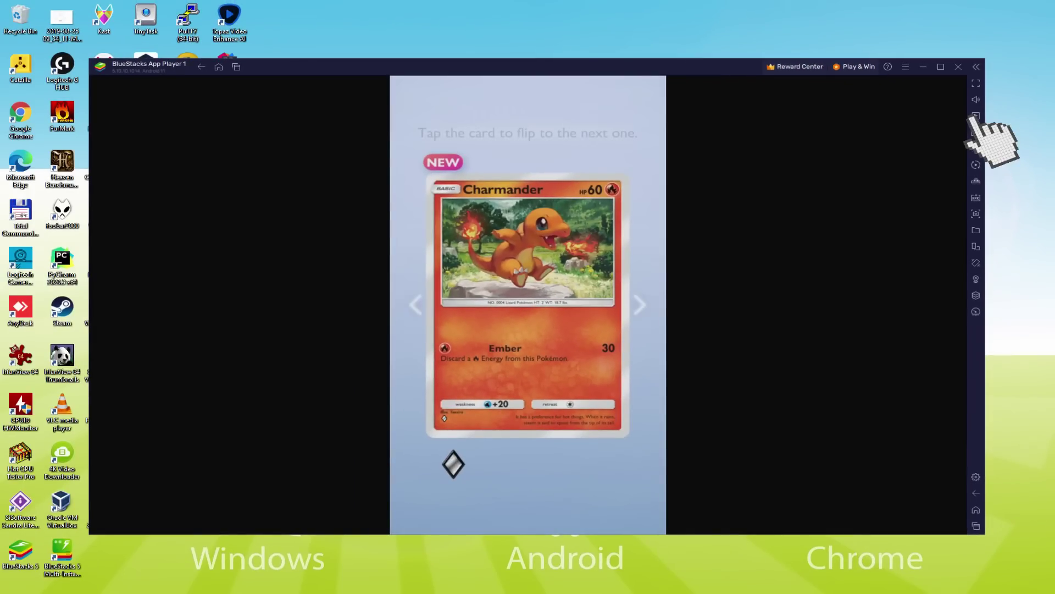
click(946, 117)
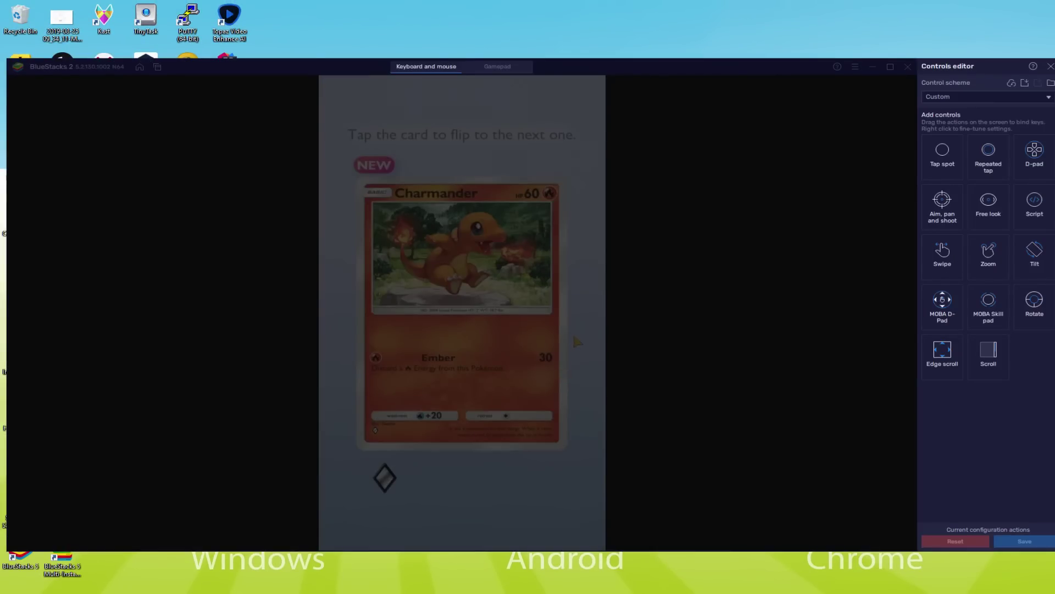
click(542, 327)
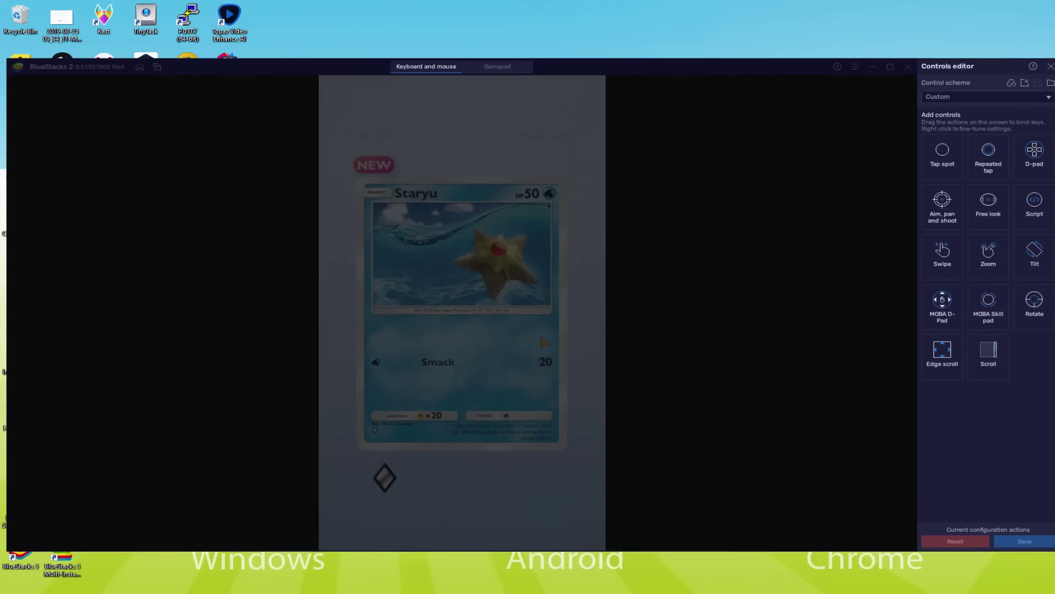
click(542, 342)
click(543, 342)
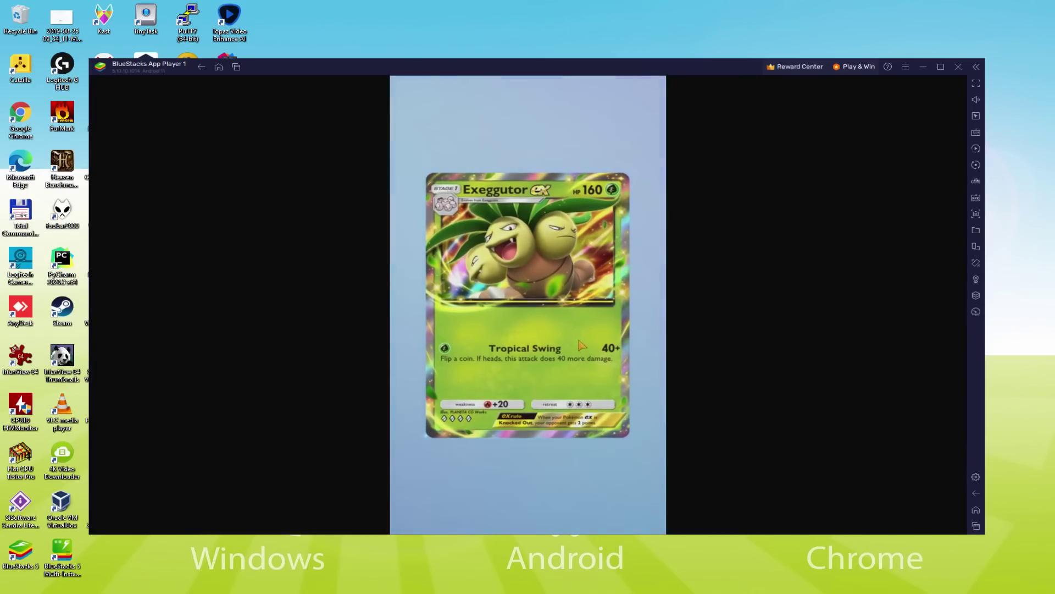
Reveal the final Exeggutor ex card to reach the Opening Results screen.
click(548, 359)
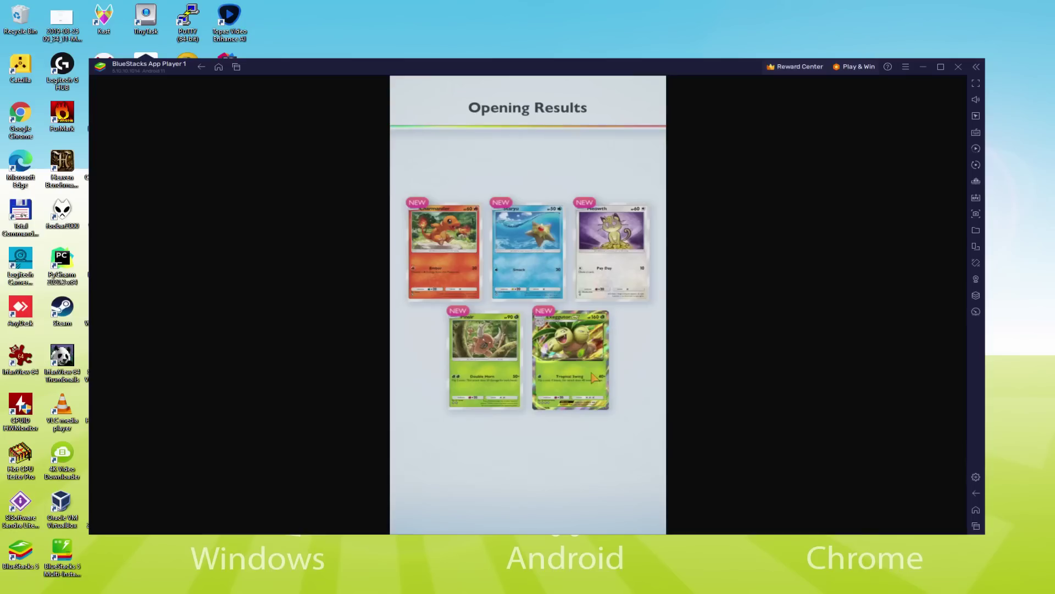
Continue past Opening Results, enlarge dex card 023 Exeggutor ex and tilt it.
click(569, 414)
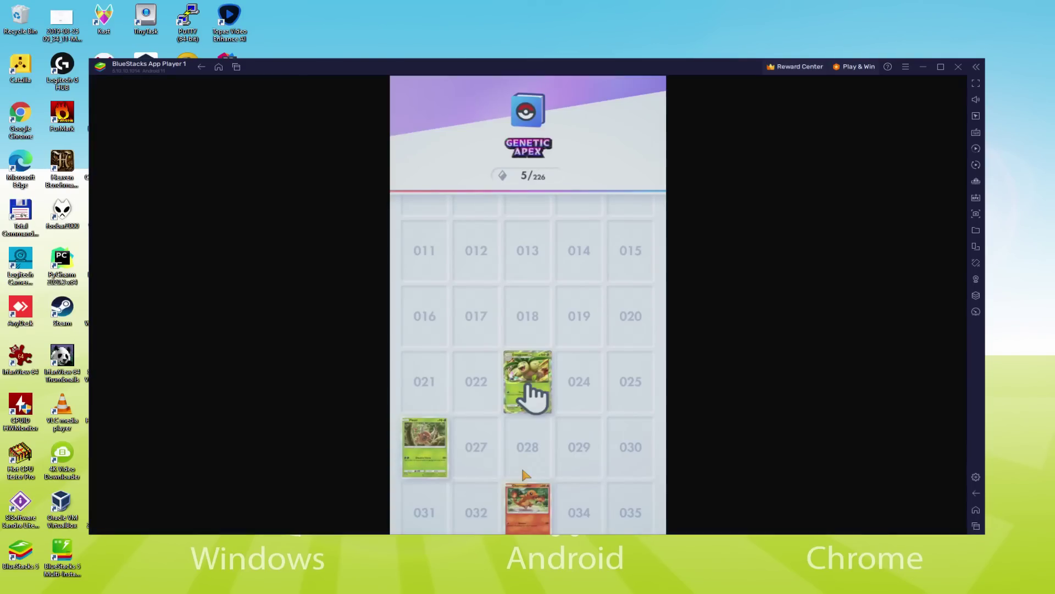
click(527, 387)
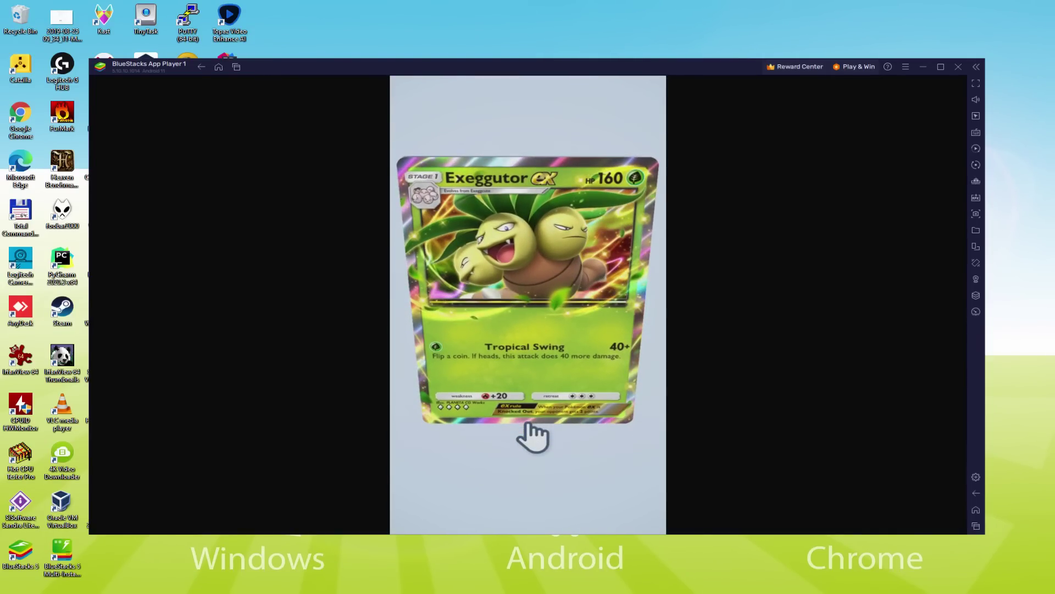
mouse_move(527, 353)
mouse_down()
mouse_move(543, 346)
mouse_move(539, 440)
mouse_up()
Leave the card view, confirm the Proceed? dialog with OK, and go to Missions.
click(547, 491)
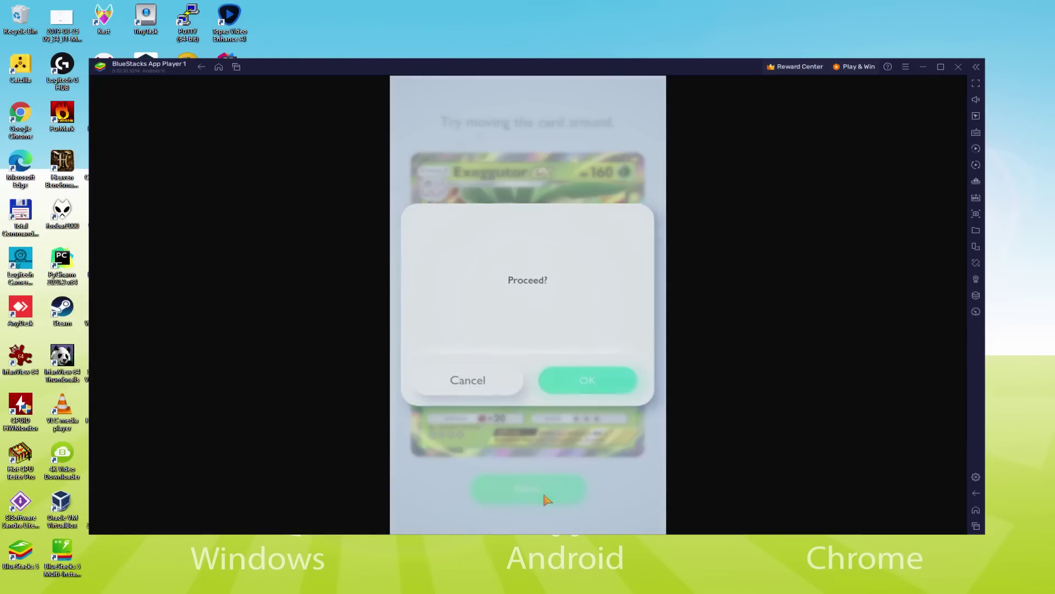
click(604, 384)
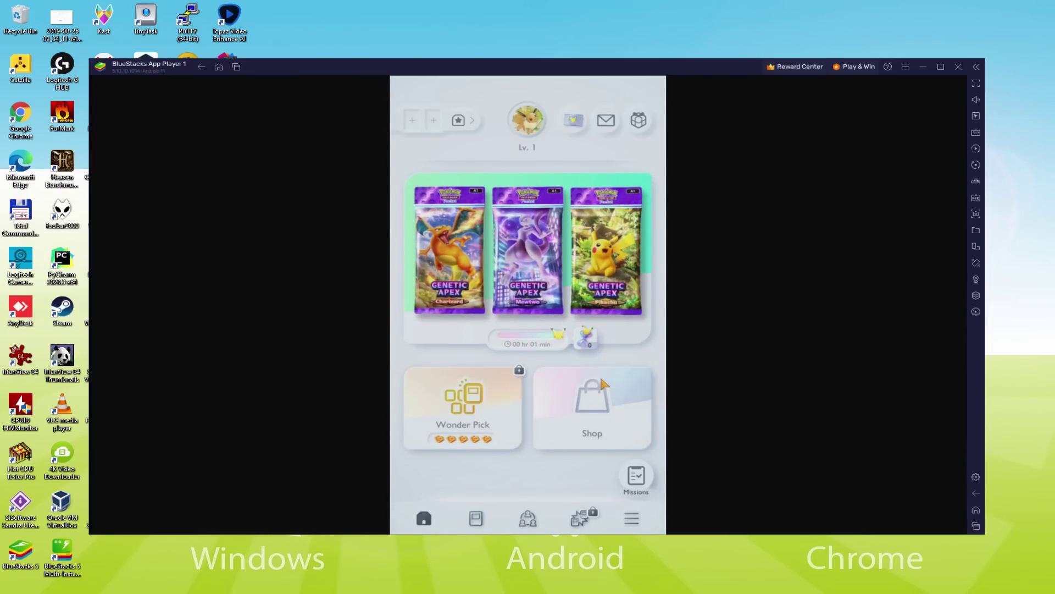
click(638, 484)
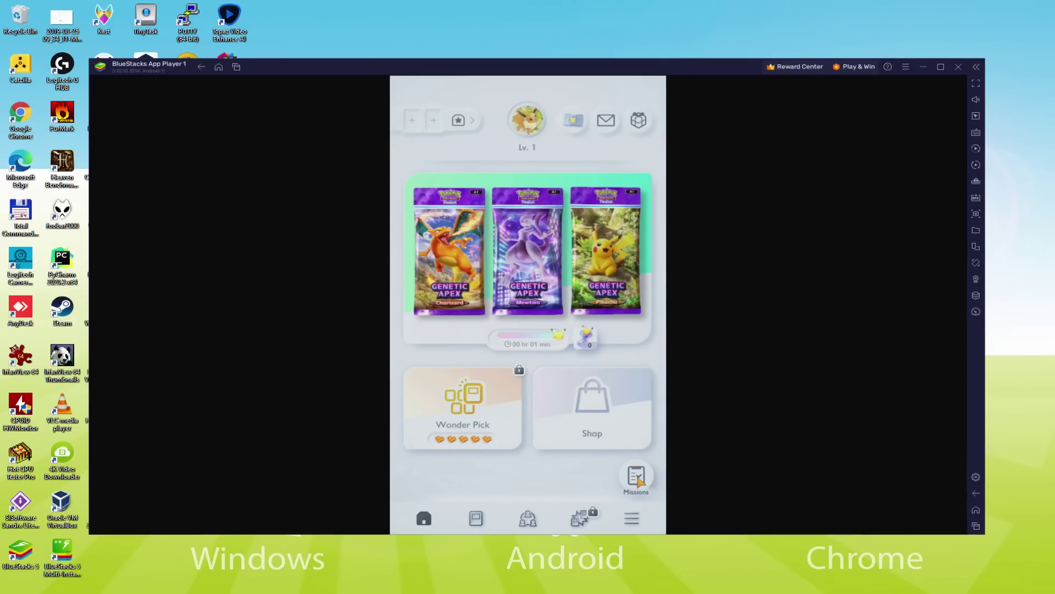
click(636, 476)
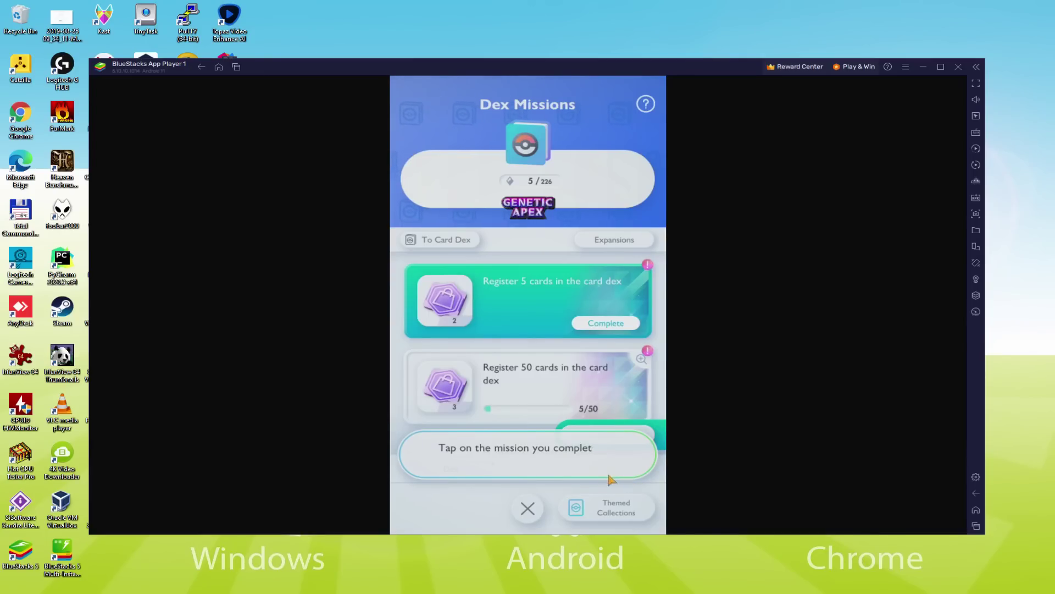